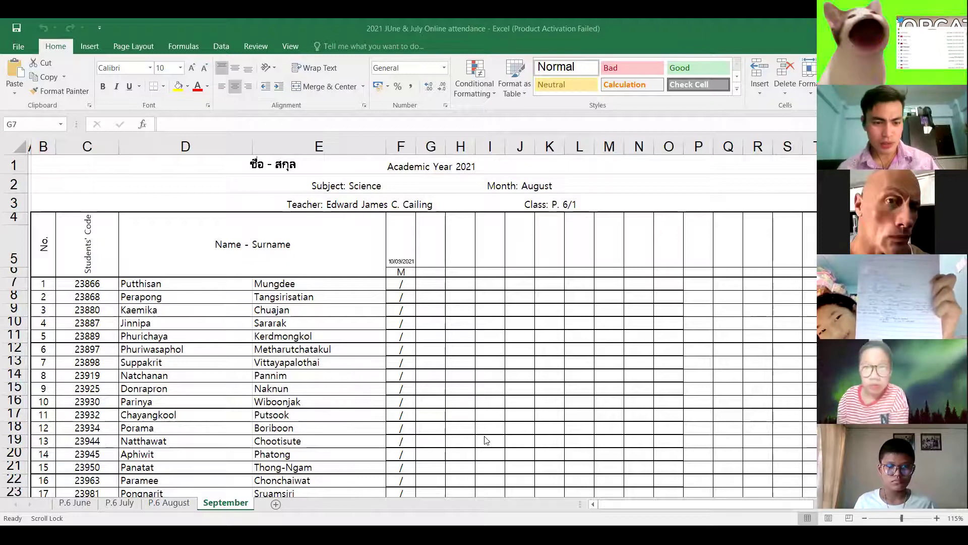
Enter a score of 4 in cell G25 for student No. 19 on the September sheet
{"action": "left_click", "coordinate": [408, 406]}
{"action": "scroll", "coordinate": [433, 418], "scroll_direction": "down", "scroll_amount": 7}
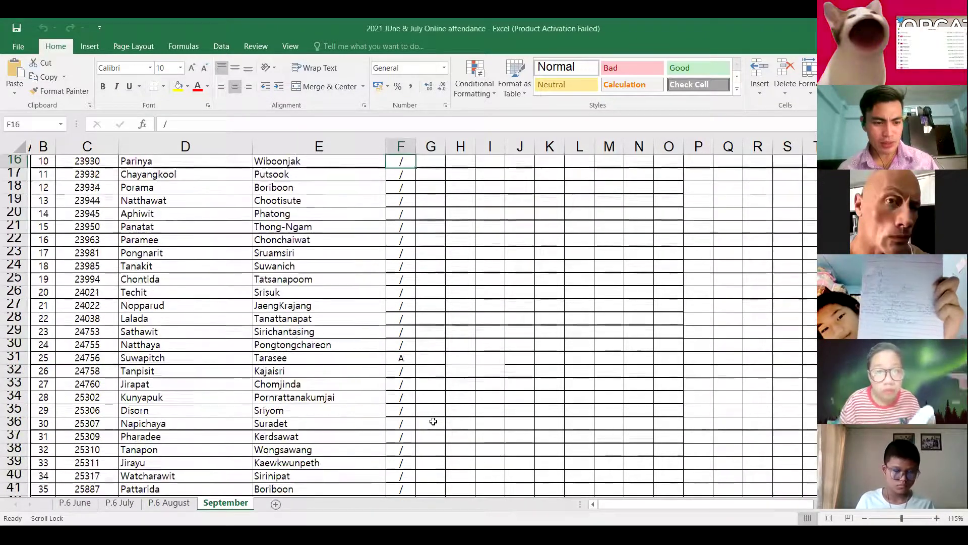
{"action": "scroll", "coordinate": [428, 429], "scroll_direction": "down", "scroll_amount": 1}
{"action": "scroll", "coordinate": [415, 411], "scroll_direction": "up", "scroll_amount": 2}
{"action": "scroll", "coordinate": [414, 386], "scroll_direction": "up", "scroll_amount": 4}
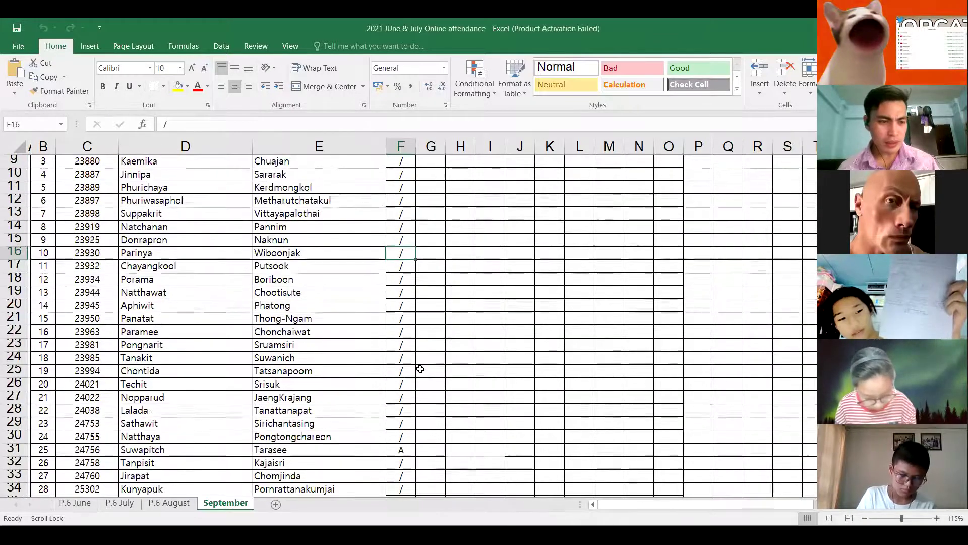
{"action": "left_click", "coordinate": [425, 369]}
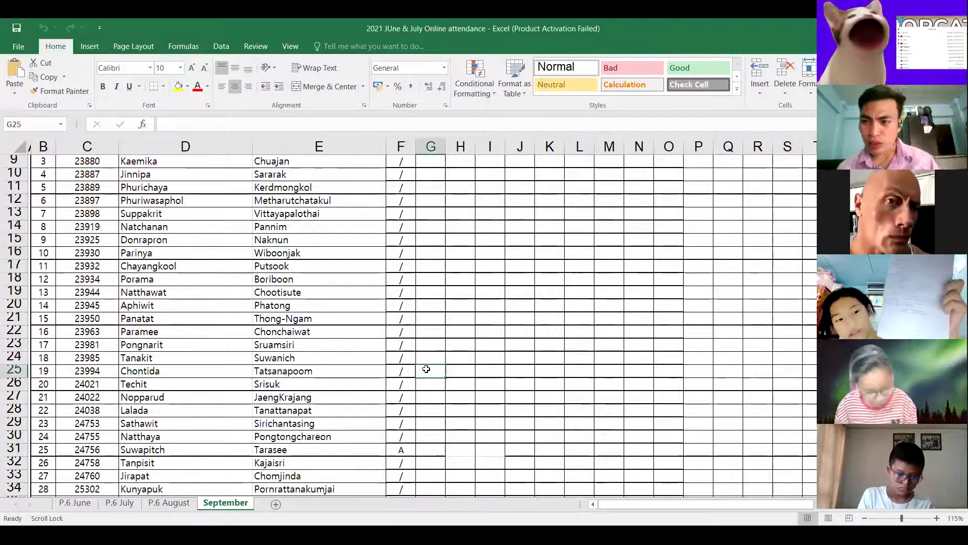
{"action": "type", "text": "5"}
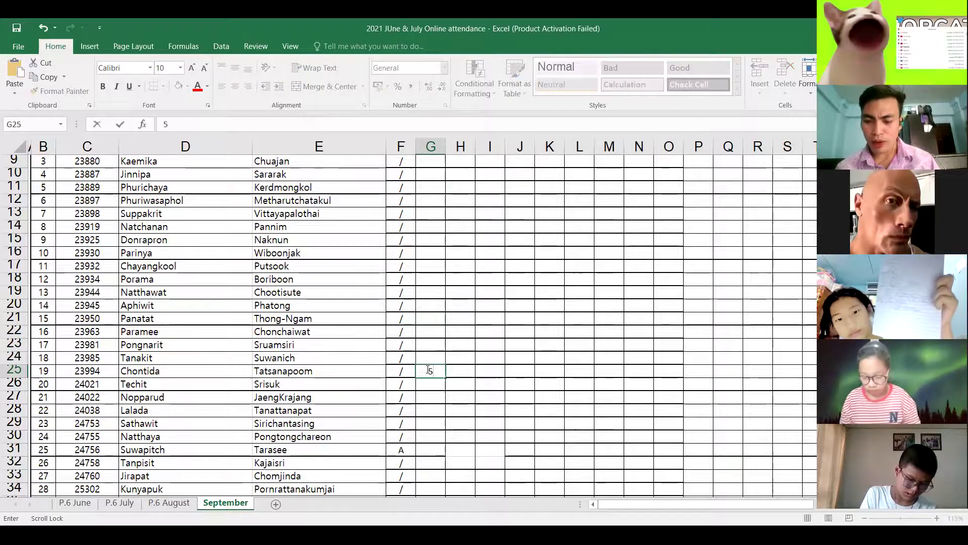
{"action": "scroll", "coordinate": [427, 369], "scroll_direction": "up", "scroll_amount": 1}
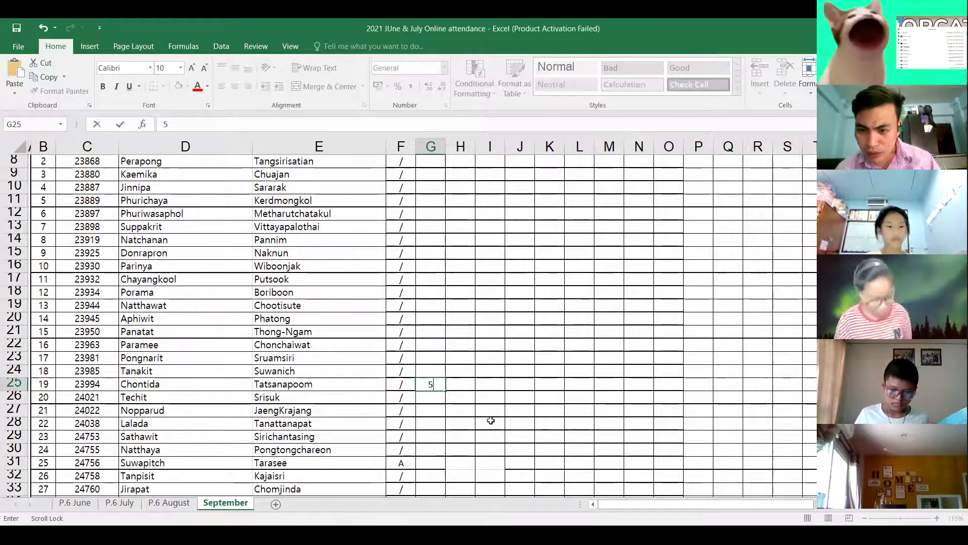
{"action": "key", "text": "BackSpace"}
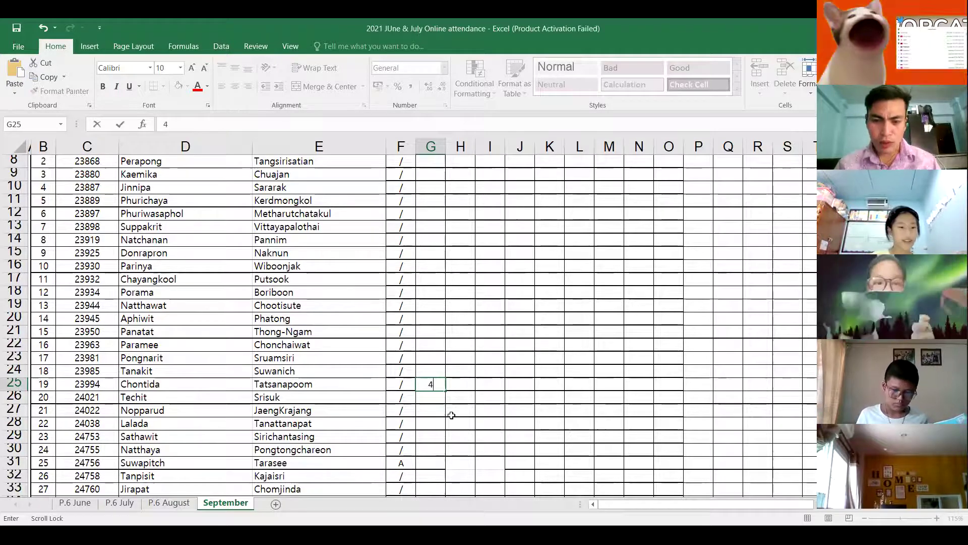
{"action": "key", "text": "Return"}
{"action": "key", "text": "Return"}
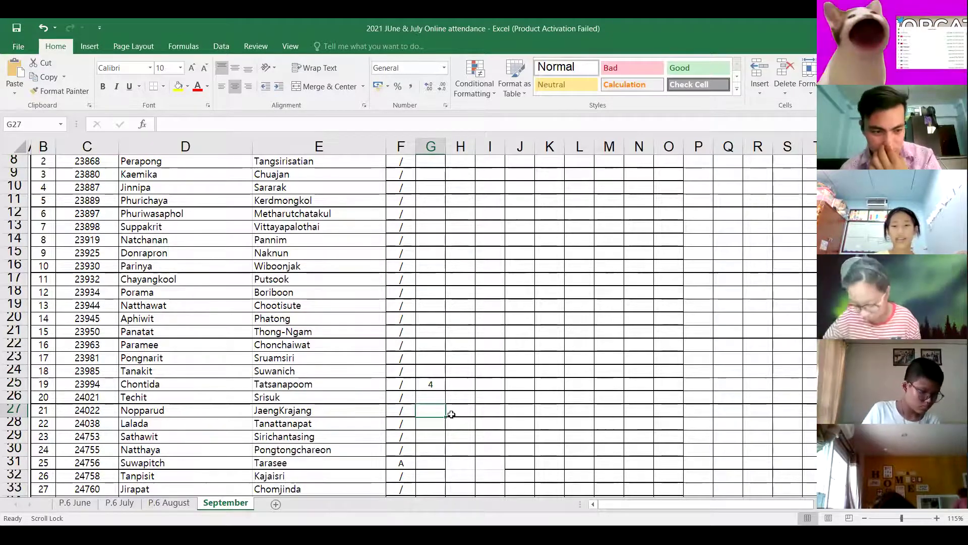
Enter a score of 4 in cell G37 for student No. 31
{"action": "scroll", "coordinate": [452, 412], "scroll_direction": "down", "scroll_amount": 2}
{"action": "scroll", "coordinate": [454, 410], "scroll_direction": "down", "scroll_amount": 1}
{"action": "left_click", "coordinate": [428, 462]}
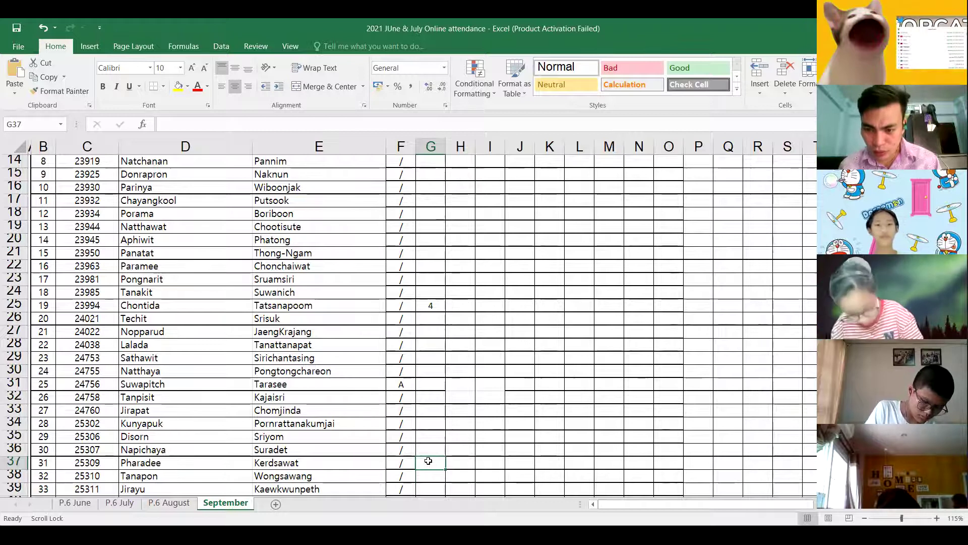
{"action": "type", "text": "4"}
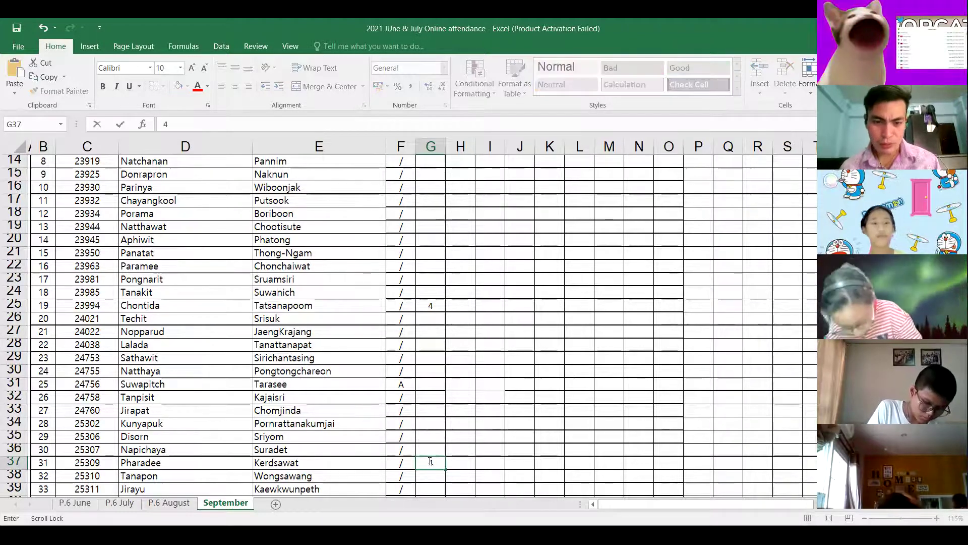
{"action": "left_click", "coordinate": [467, 357]}
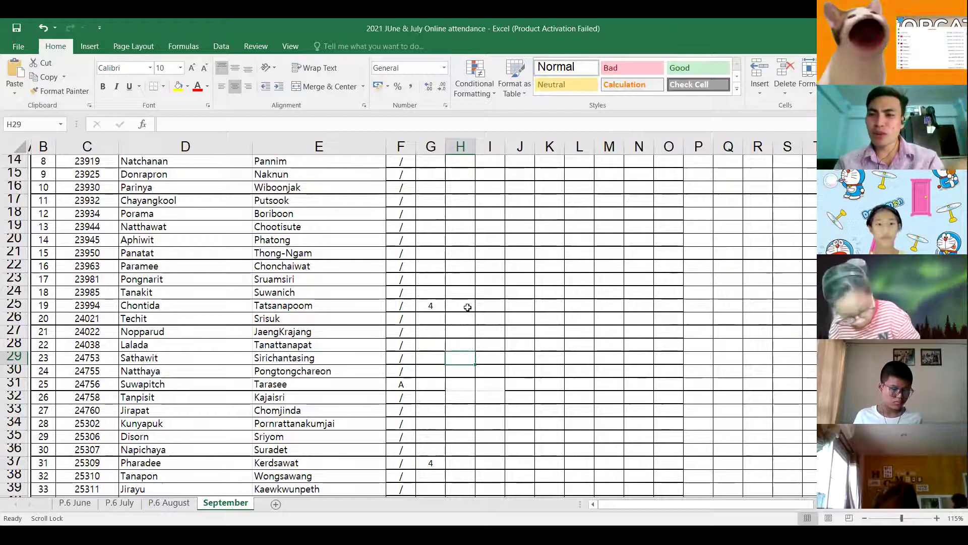
Enter a score of 3 in cell G13 for student No. 7
{"action": "scroll", "coordinate": [578, 231], "scroll_direction": "up", "scroll_amount": 3}
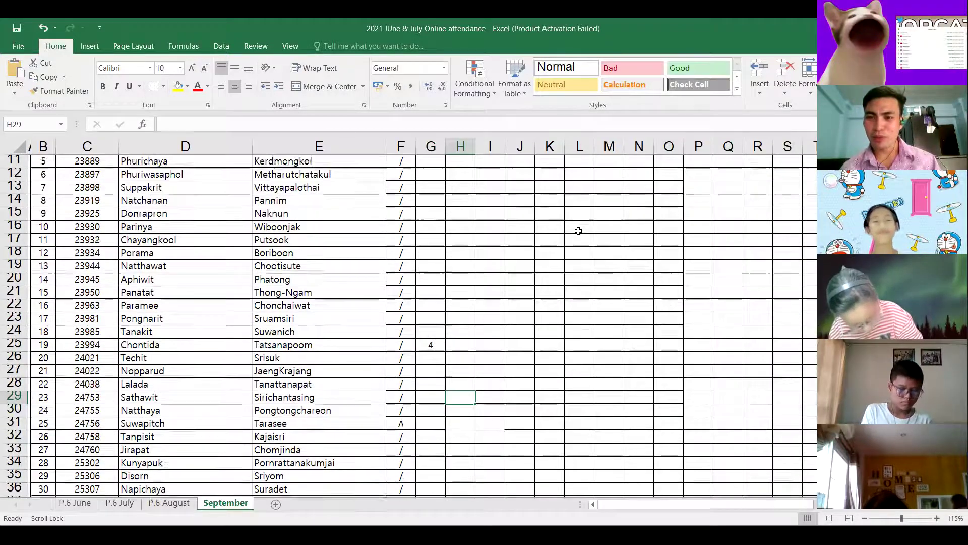
{"action": "scroll", "coordinate": [443, 399], "scroll_direction": "down", "scroll_amount": 3}
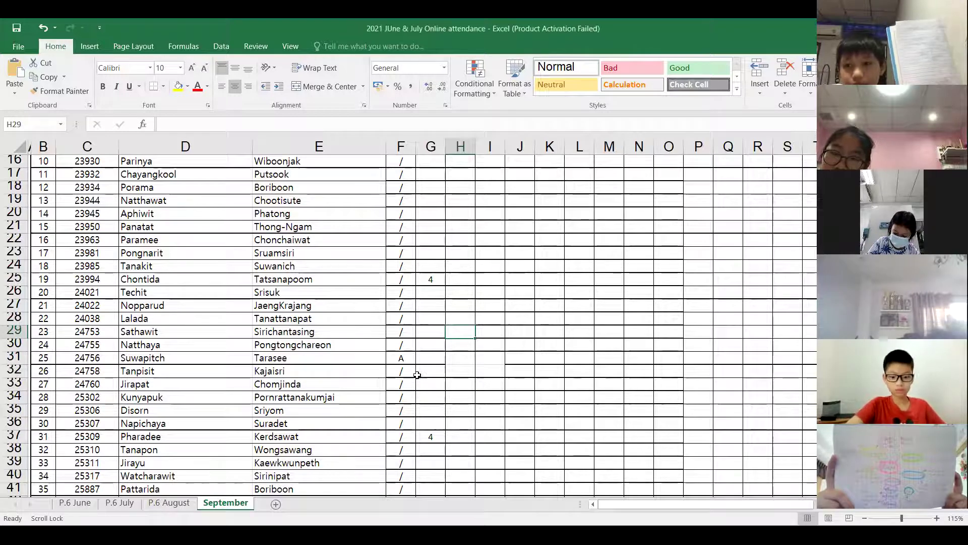
{"action": "scroll", "coordinate": [417, 375], "scroll_direction": "up", "scroll_amount": 2}
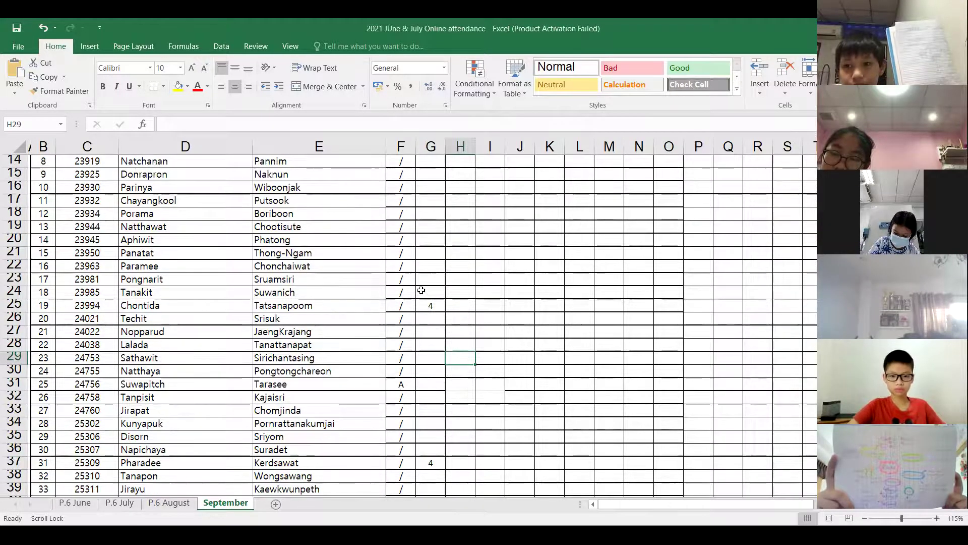
{"action": "left_click", "coordinate": [423, 216]}
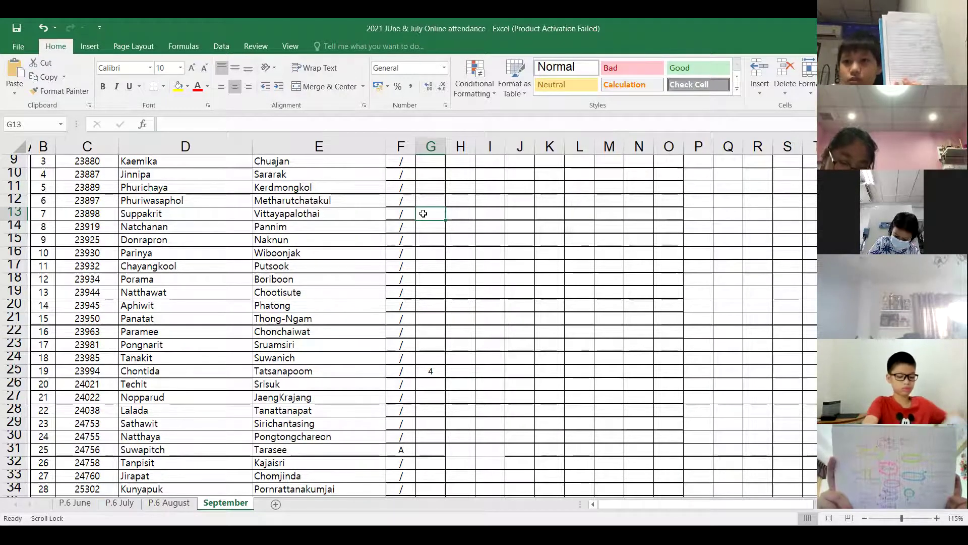
{"action": "scroll", "coordinate": [423, 214], "scroll_direction": "down", "scroll_amount": 1}
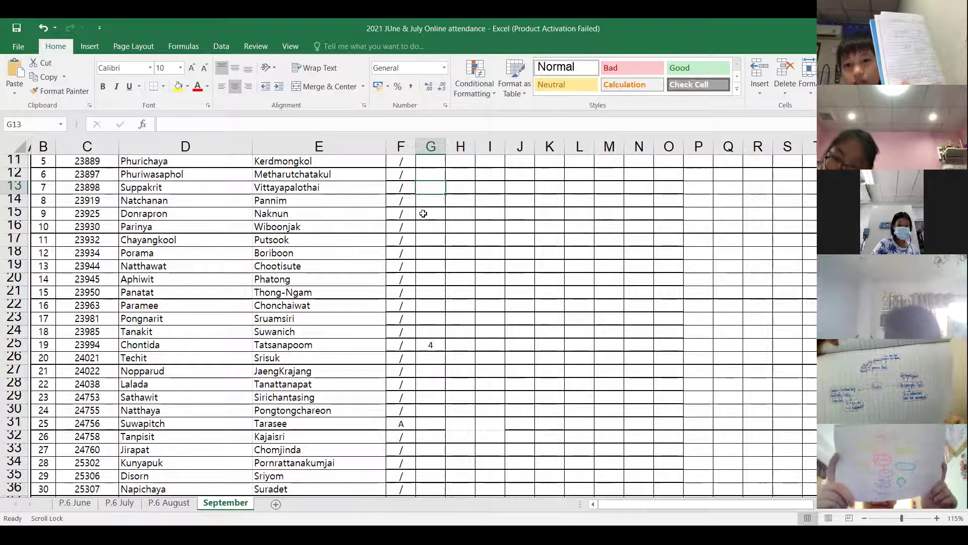
{"action": "type", "text": "3"}
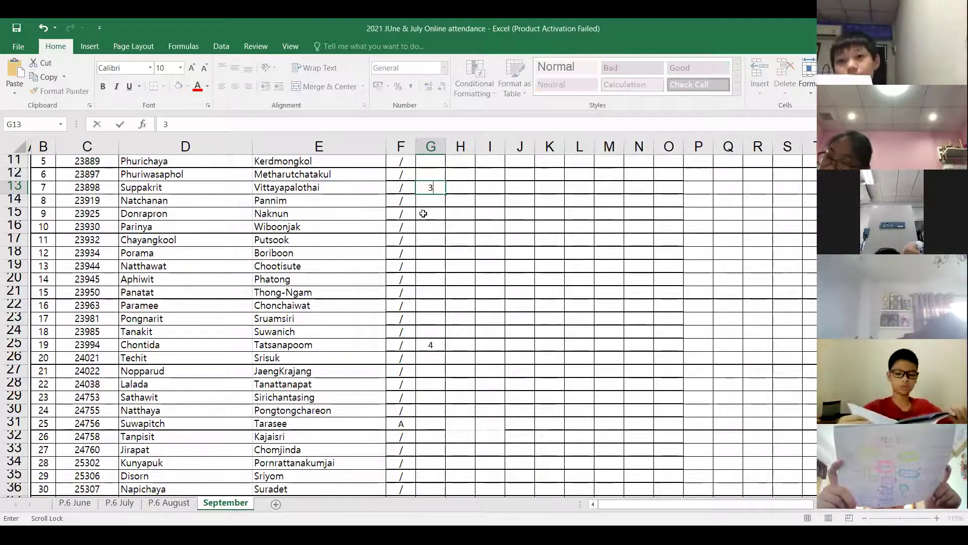
{"action": "left_click", "coordinate": [434, 252]}
Enter a score of 4 in cell G16 for student No. 10 and 4.5 in cell G15 for student No. 9
{"action": "left_click", "coordinate": [433, 228]}
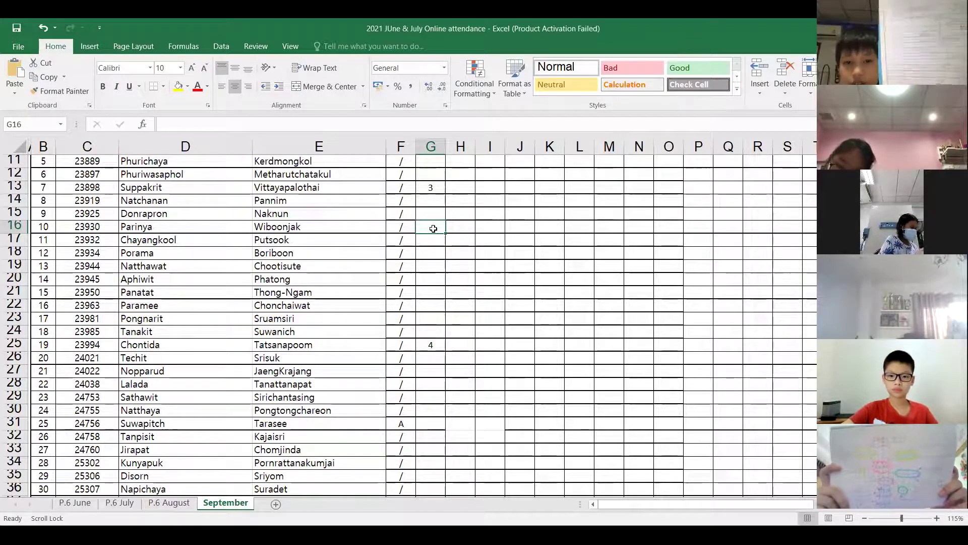
{"action": "type", "text": "4"}
{"action": "left_click", "coordinate": [434, 228]}
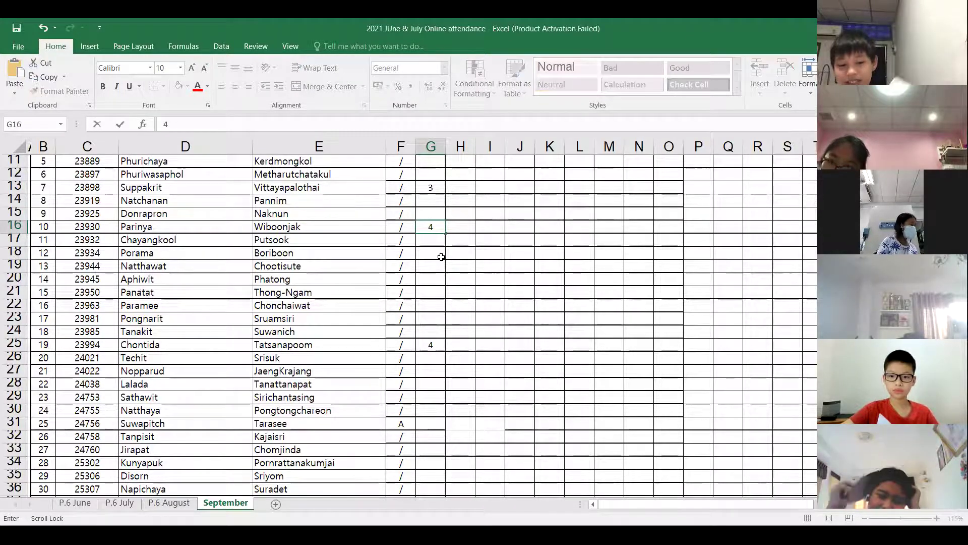
{"action": "left_click", "coordinate": [435, 211]}
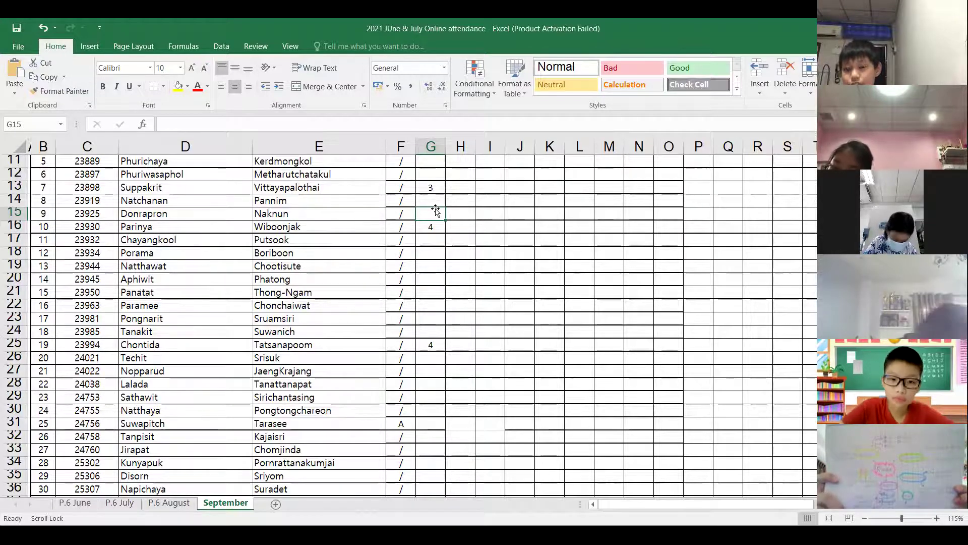
{"action": "type", "text": "4."}
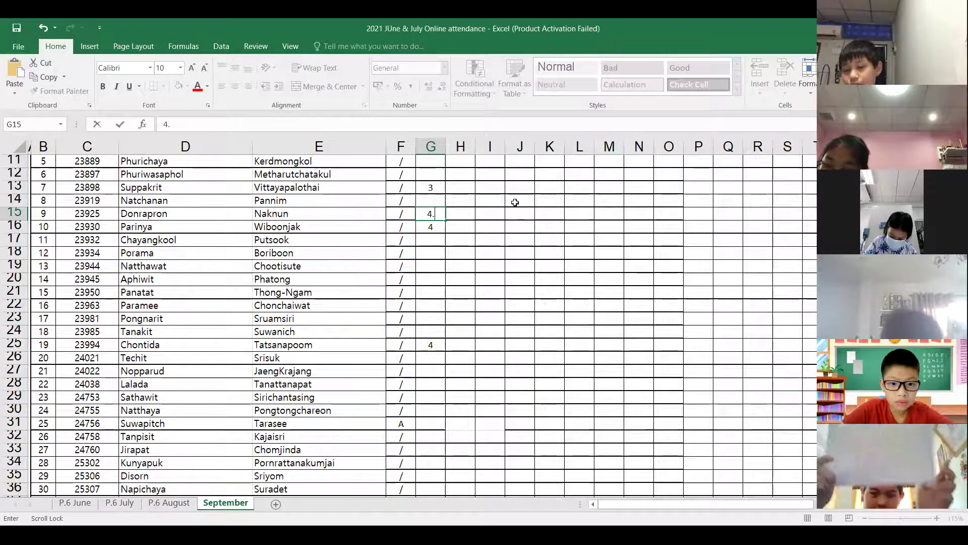
{"action": "type", "text": "5"}
{"action": "left_click", "coordinate": [514, 211]}
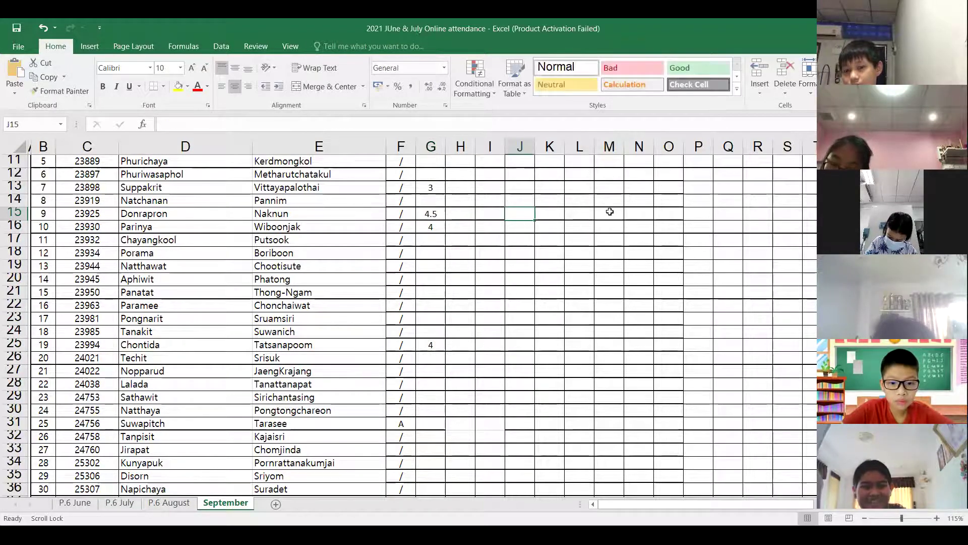
Enter a score of 4 in cell G36 for student No. 30
{"action": "scroll", "coordinate": [610, 212], "scroll_direction": "up", "scroll_amount": 2}
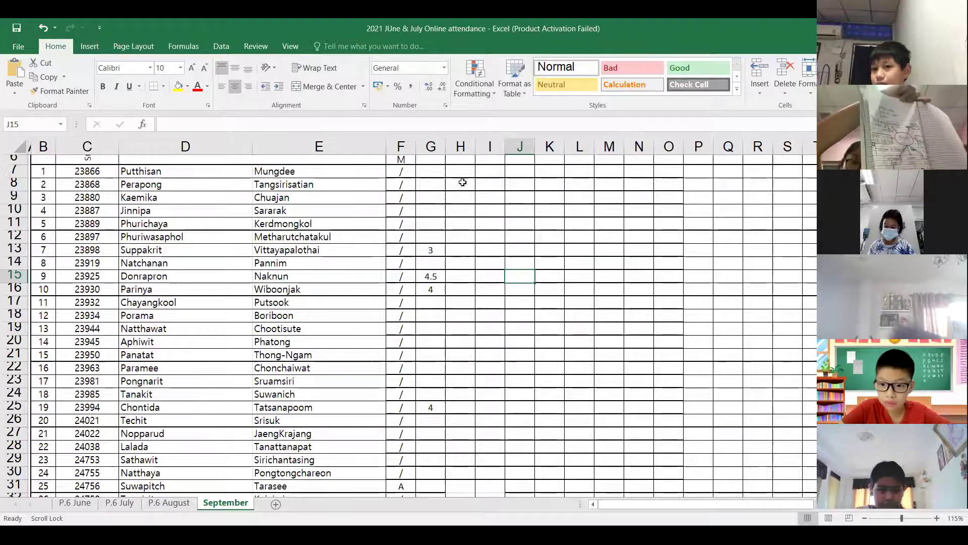
{"action": "scroll", "coordinate": [328, 353], "scroll_direction": "down", "scroll_amount": 2}
{"action": "scroll", "coordinate": [328, 360], "scroll_direction": "down", "scroll_amount": 2}
{"action": "left_click", "coordinate": [435, 437]}
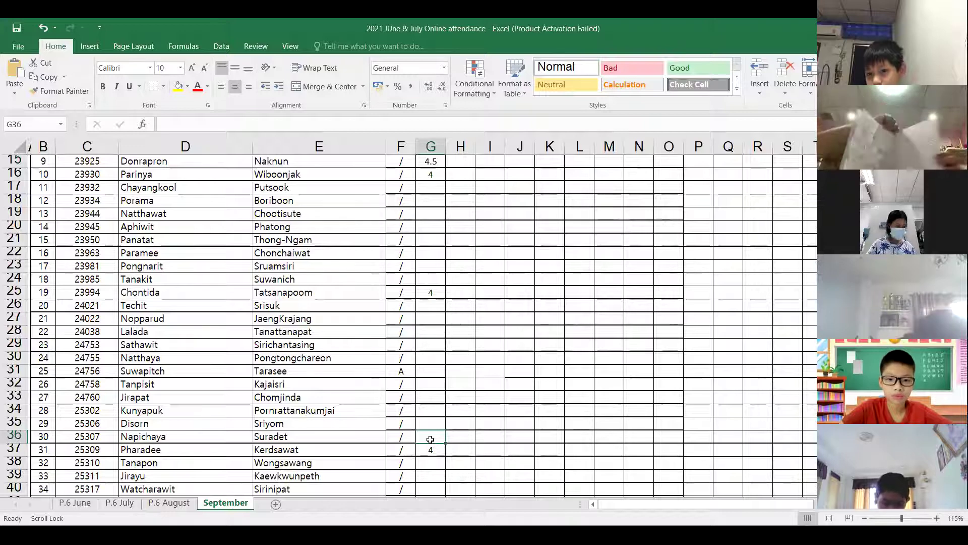
{"action": "type", "text": "4"}
{"action": "key", "text": "Return"}
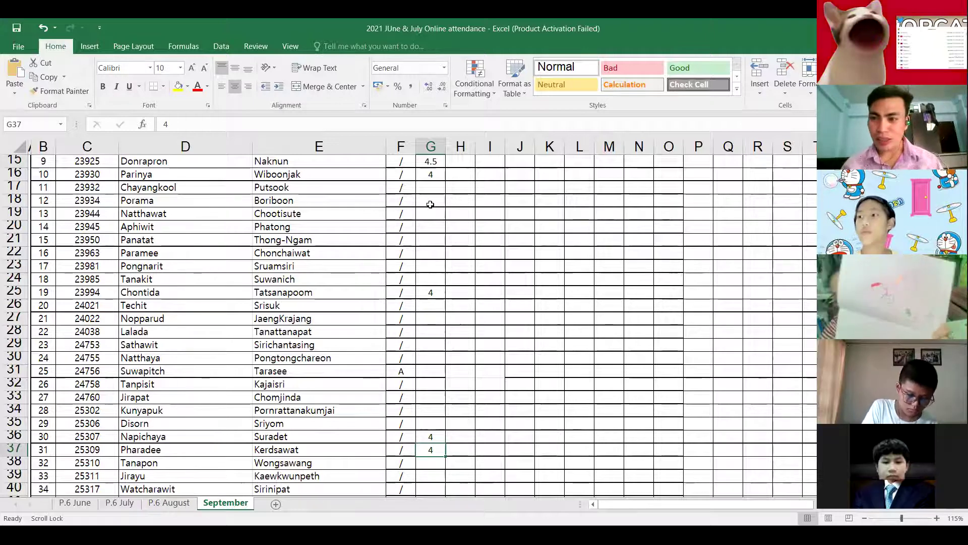
Enter a score of 4 in cell G30 for student No. 24
{"action": "left_click", "coordinate": [426, 361]}
{"action": "type", "text": "4"}
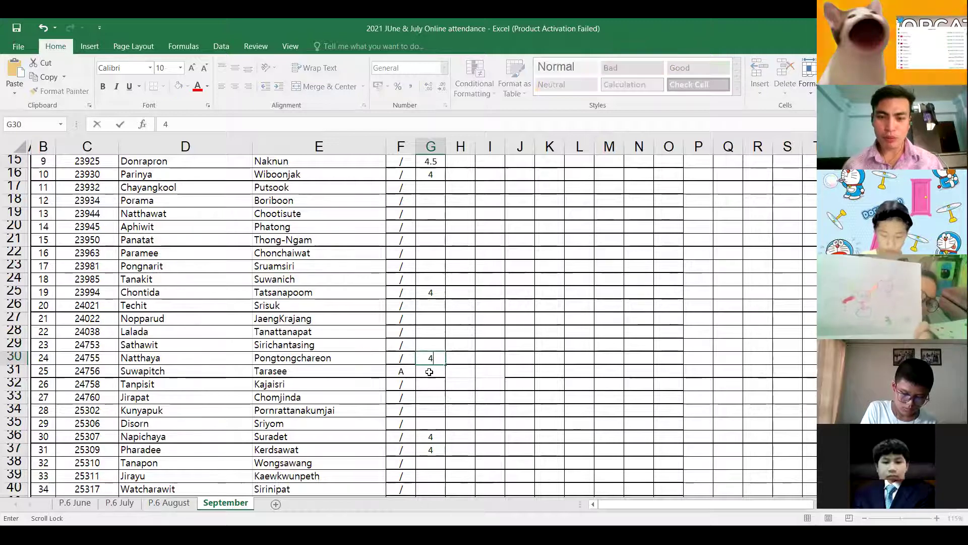
{"action": "key", "text": "Return"}
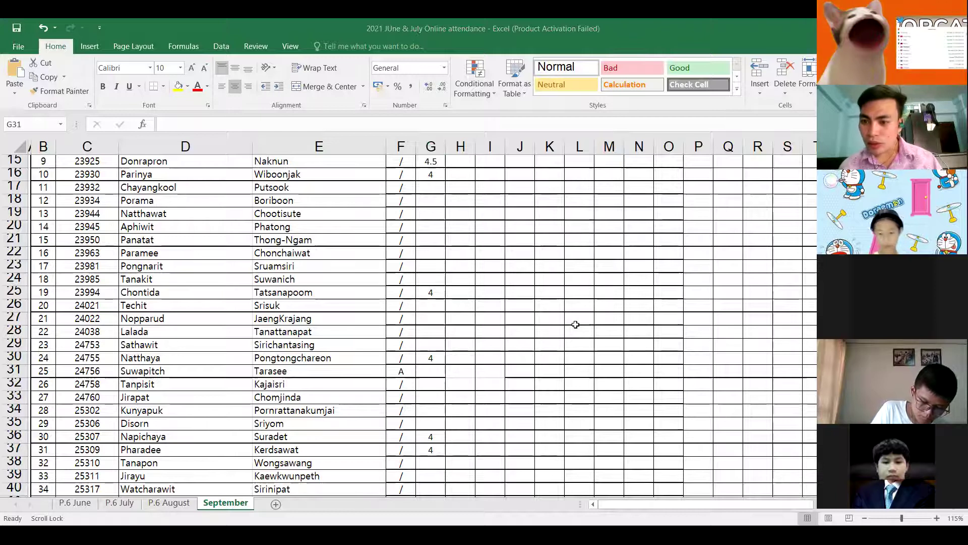
{"action": "key", "text": "Down"}
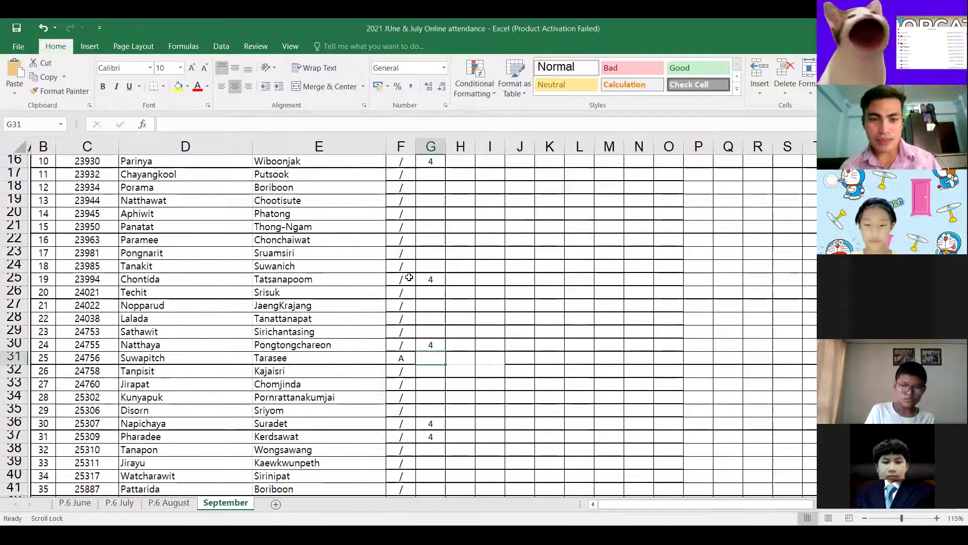
Enter a score of 4 in cell G10 for student No. 4
{"action": "scroll", "coordinate": [425, 254], "scroll_direction": "up", "scroll_amount": 4}
{"action": "left_click", "coordinate": [425, 246]}
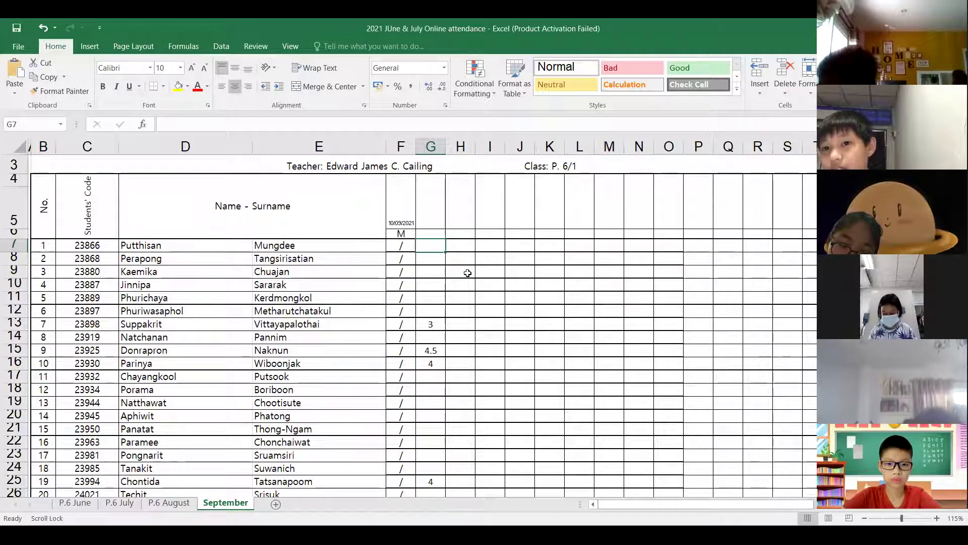
{"action": "left_click", "coordinate": [427, 288]}
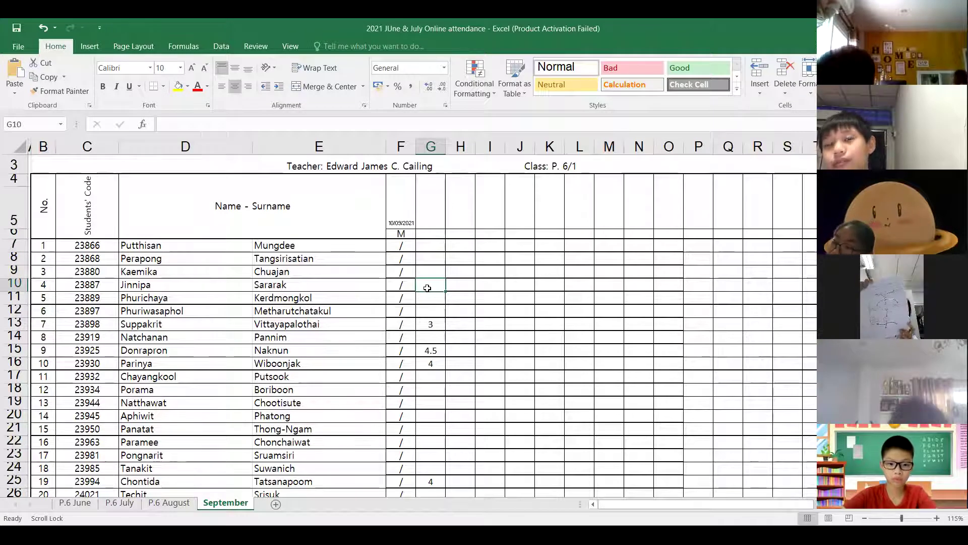
{"action": "type", "text": "4"}
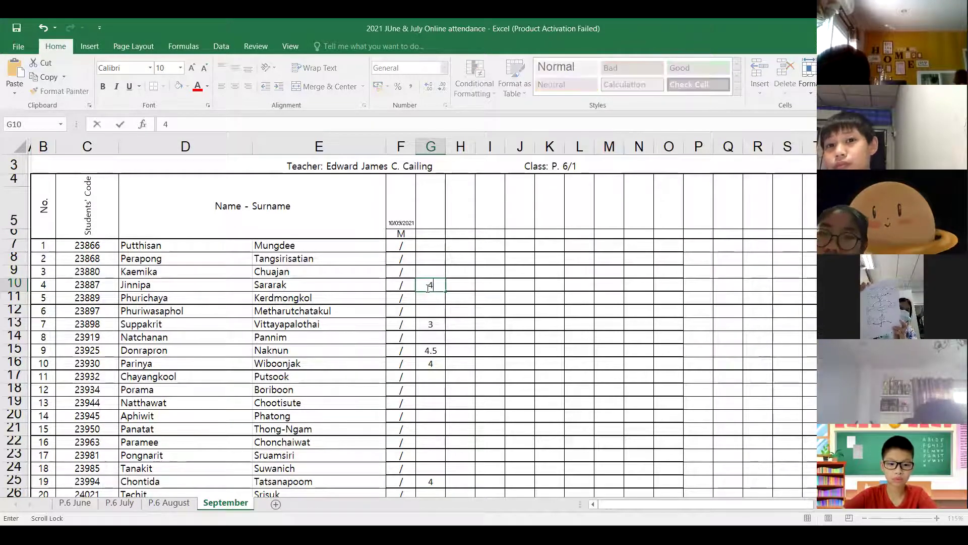
{"action": "key", "text": "Return"}
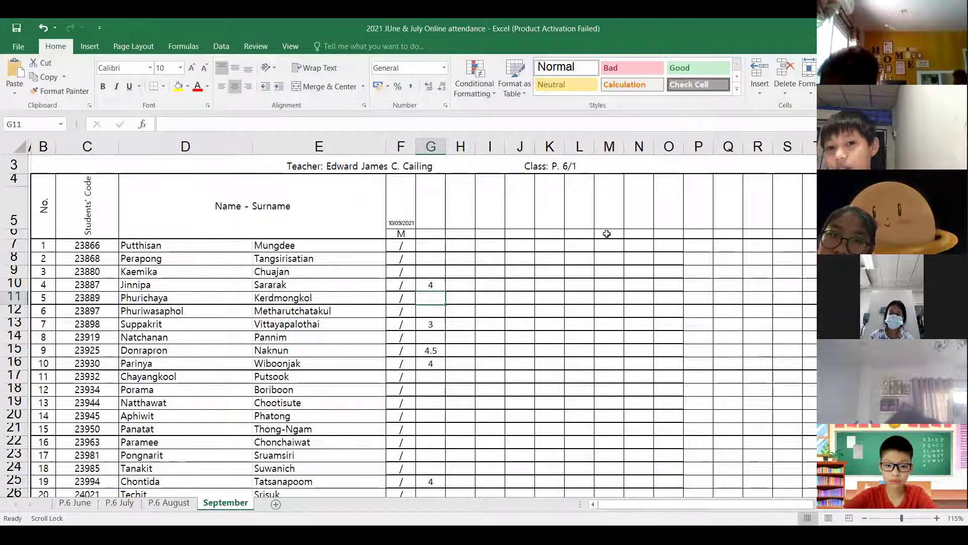
Enter a score of 3 in cell G45 for student No. 39
{"action": "scroll", "coordinate": [556, 408], "scroll_direction": "down", "scroll_amount": 1}
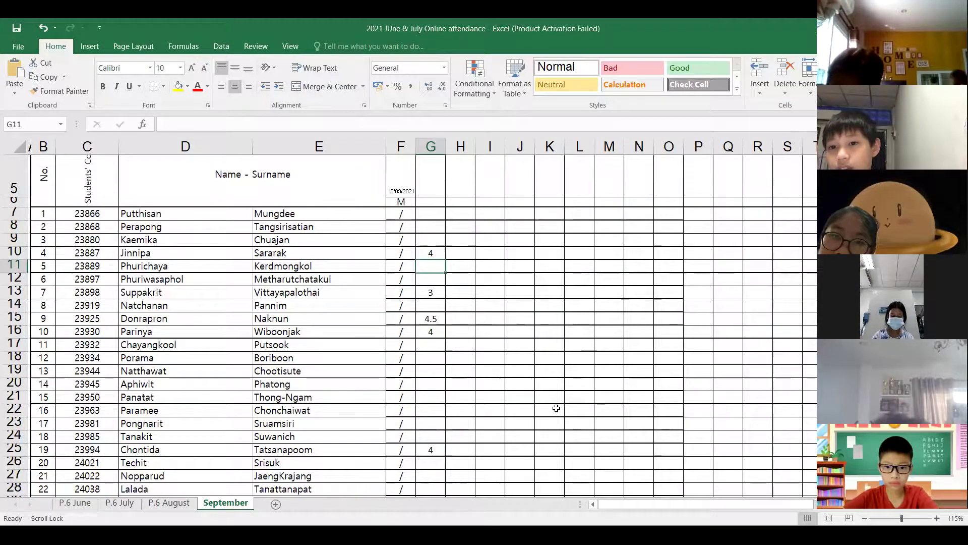
{"action": "scroll", "coordinate": [432, 414], "scroll_direction": "down", "scroll_amount": 8}
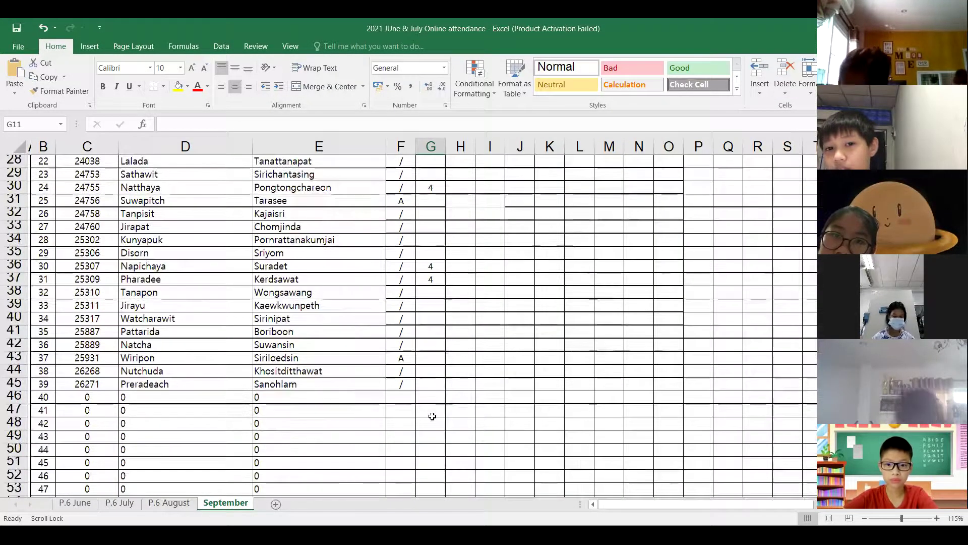
{"action": "left_click", "coordinate": [429, 386]}
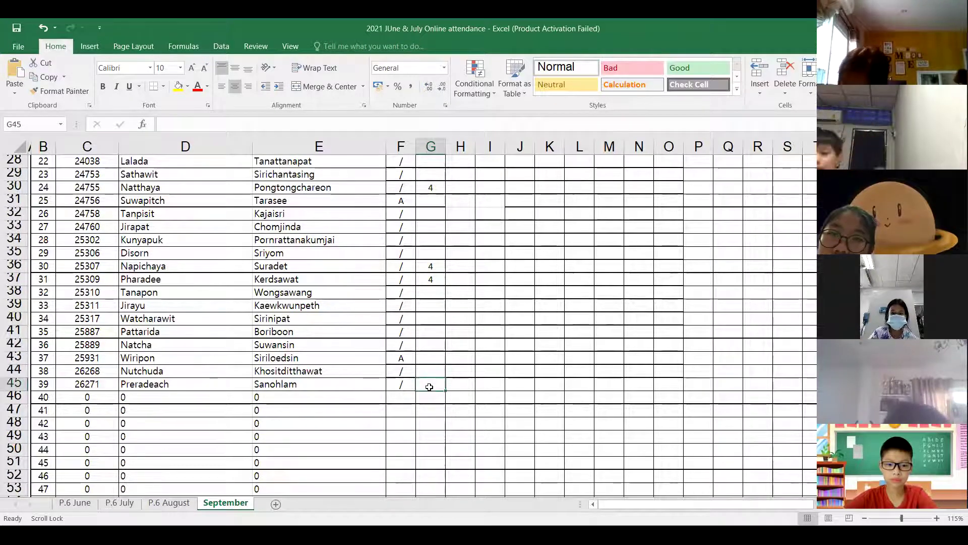
{"action": "type", "text": "3"}
{"action": "scroll", "coordinate": [430, 386], "scroll_direction": "up", "scroll_amount": 1}
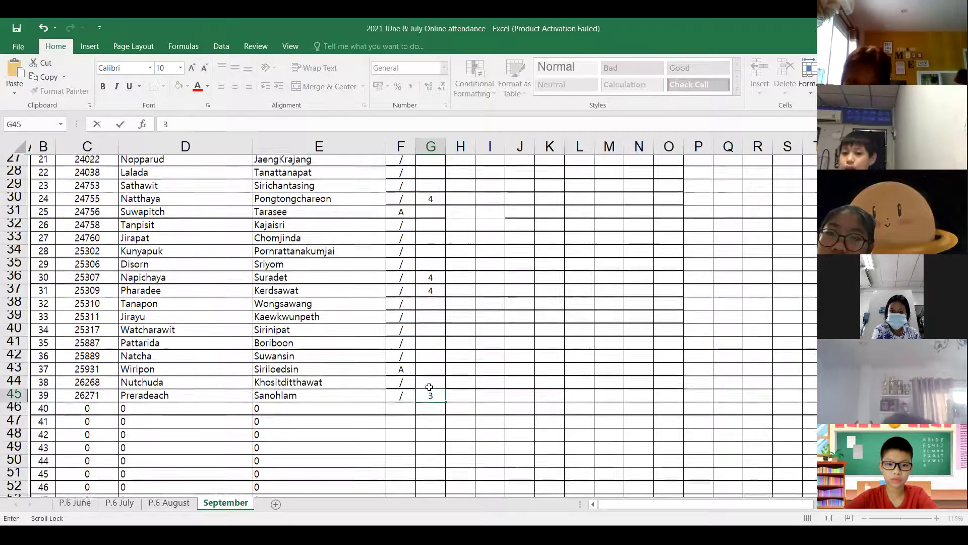
{"action": "scroll", "coordinate": [419, 354], "scroll_direction": "up", "scroll_amount": 2}
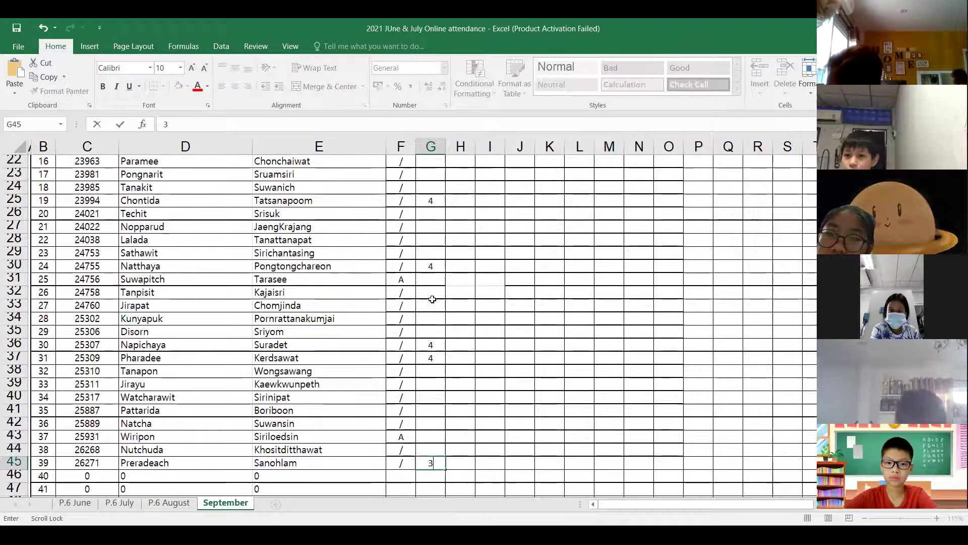
{"action": "left_click", "coordinate": [431, 304]}
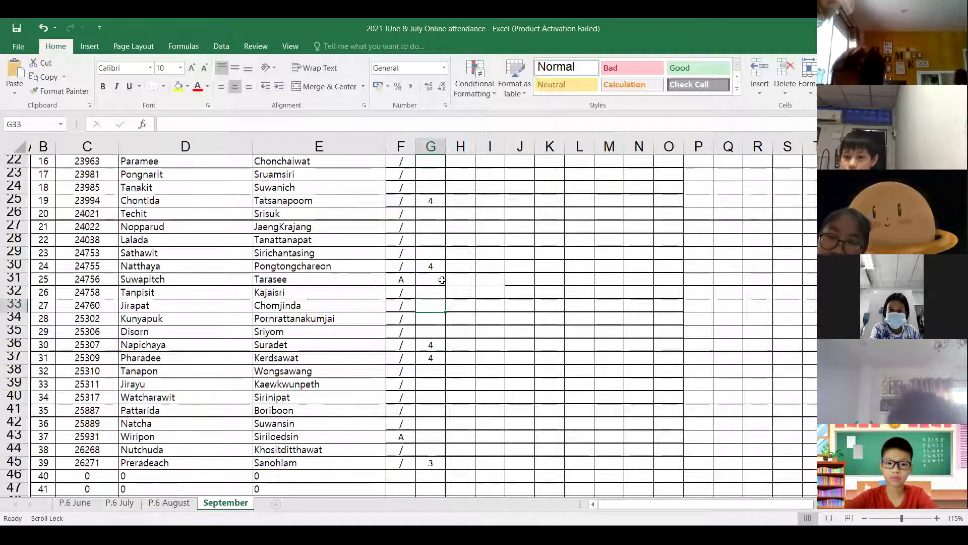
Enter a score of 4 in cell G29 for student No. 23
{"action": "scroll", "coordinate": [434, 353], "scroll_direction": "up", "scroll_amount": 1}
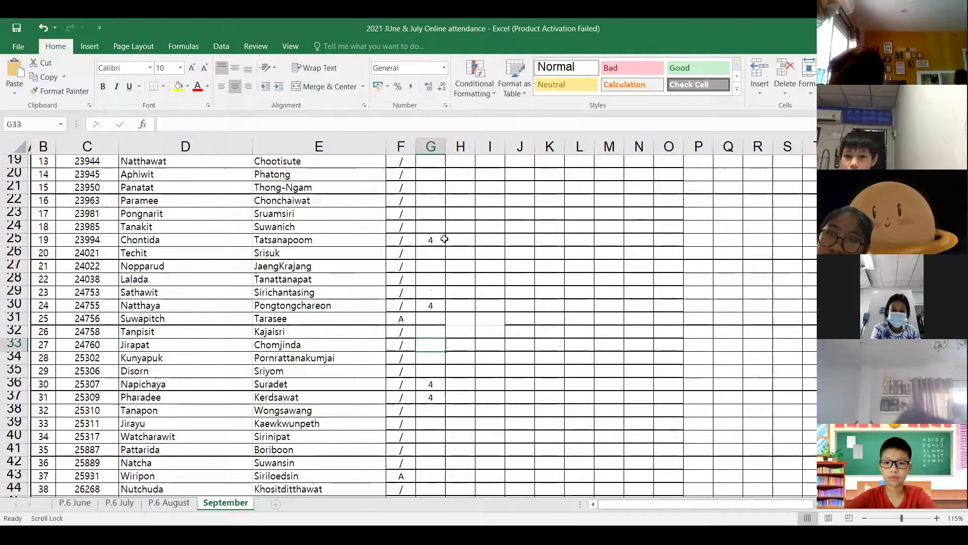
{"action": "scroll", "coordinate": [409, 353], "scroll_direction": "down", "scroll_amount": 1}
{"action": "left_click", "coordinate": [428, 345]}
{"action": "scroll", "coordinate": [439, 252], "scroll_direction": "up", "scroll_amount": 4}
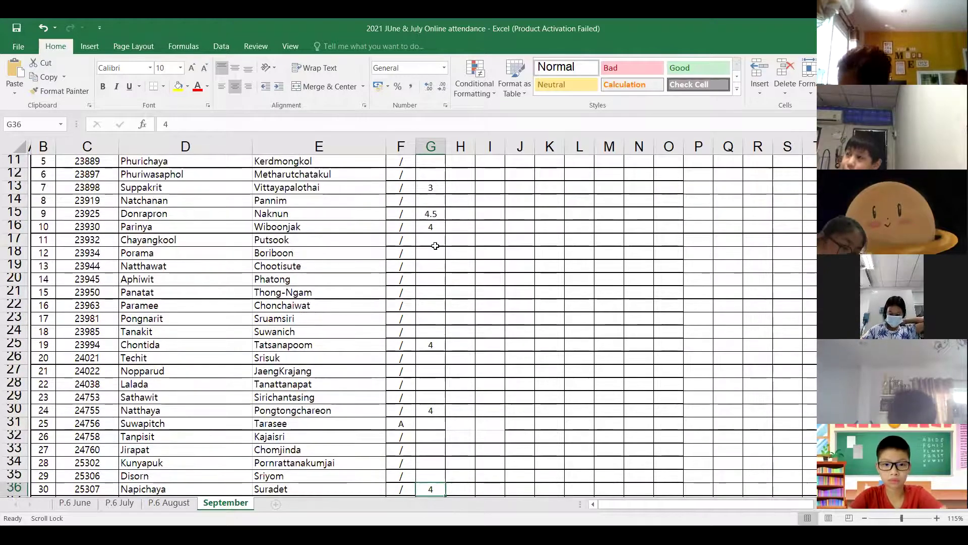
{"action": "left_click", "coordinate": [428, 393]}
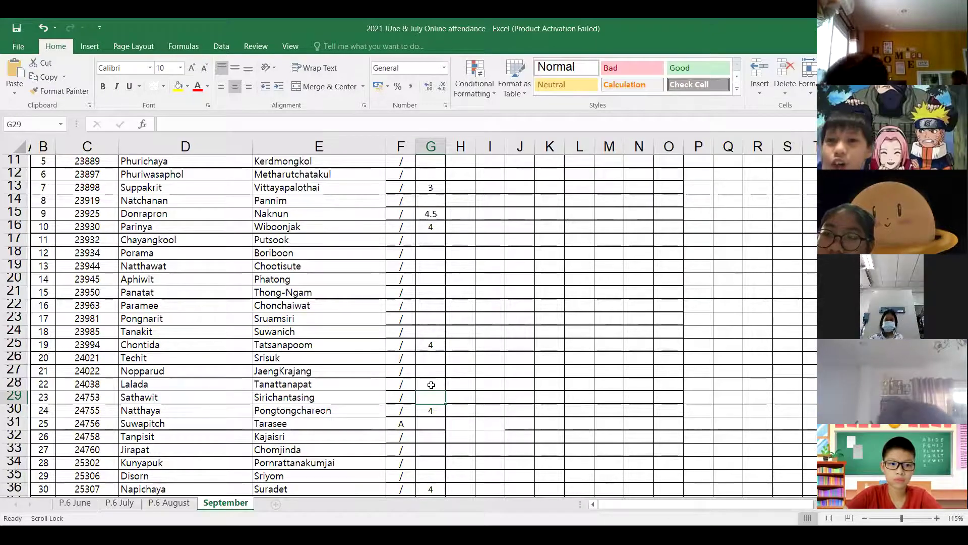
{"action": "type", "text": "4"}
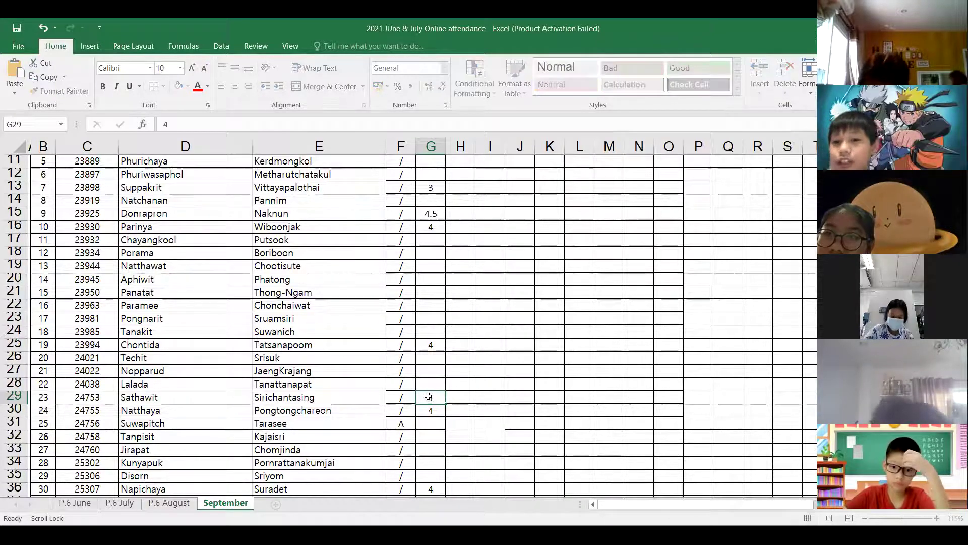
{"action": "key", "text": "Return"}
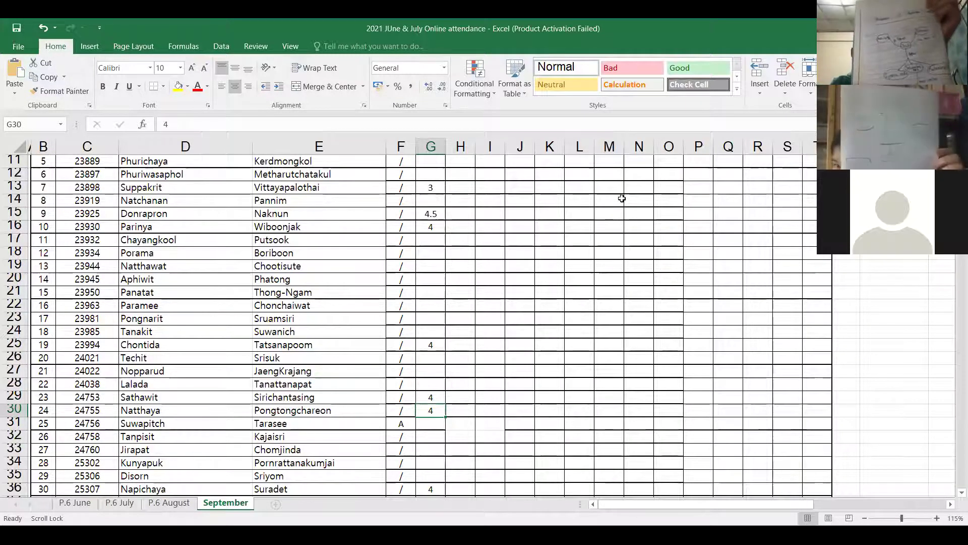
Enter a score of 3 in cell G21 for student No. 15 and 4 in cell G9 for student No. 3
{"action": "left_click", "coordinate": [431, 295]}
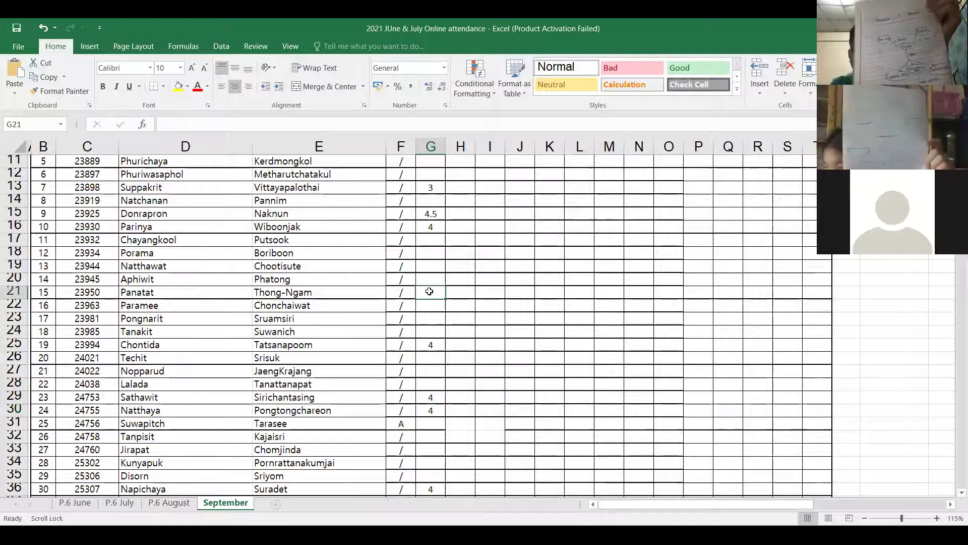
{"action": "type", "text": "3"}
{"action": "left_click", "coordinate": [426, 238]}
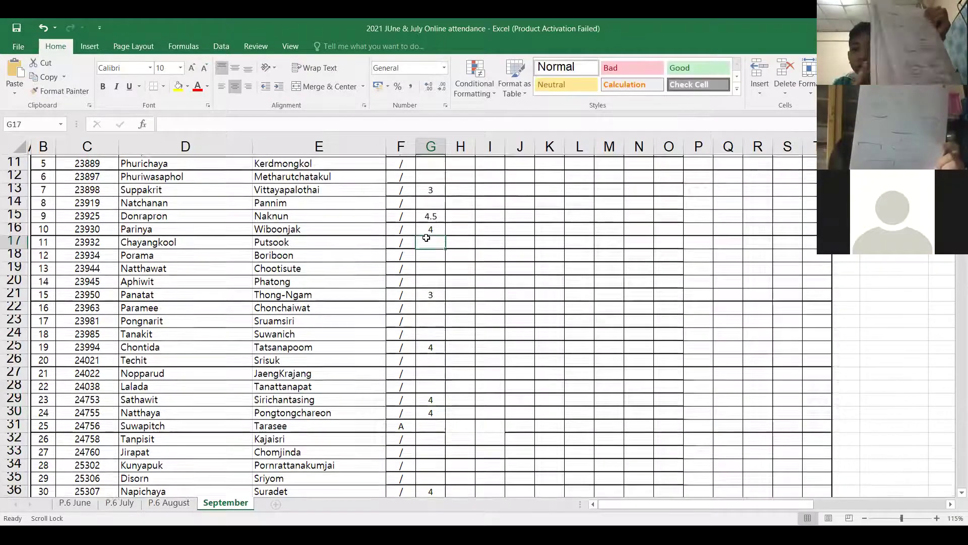
{"action": "scroll", "coordinate": [418, 197], "scroll_direction": "up", "scroll_amount": 1}
{"action": "left_click", "coordinate": [425, 161]}
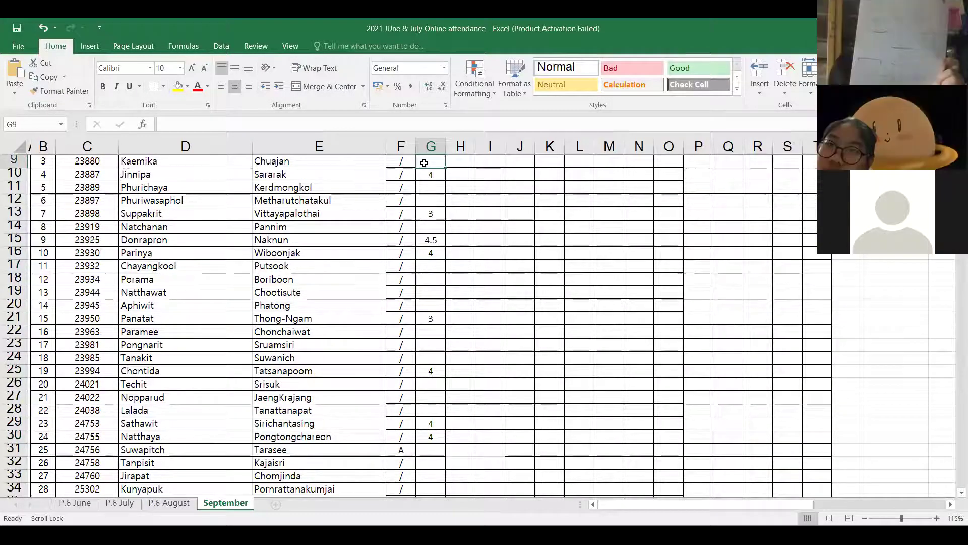
{"action": "type", "text": "4"}
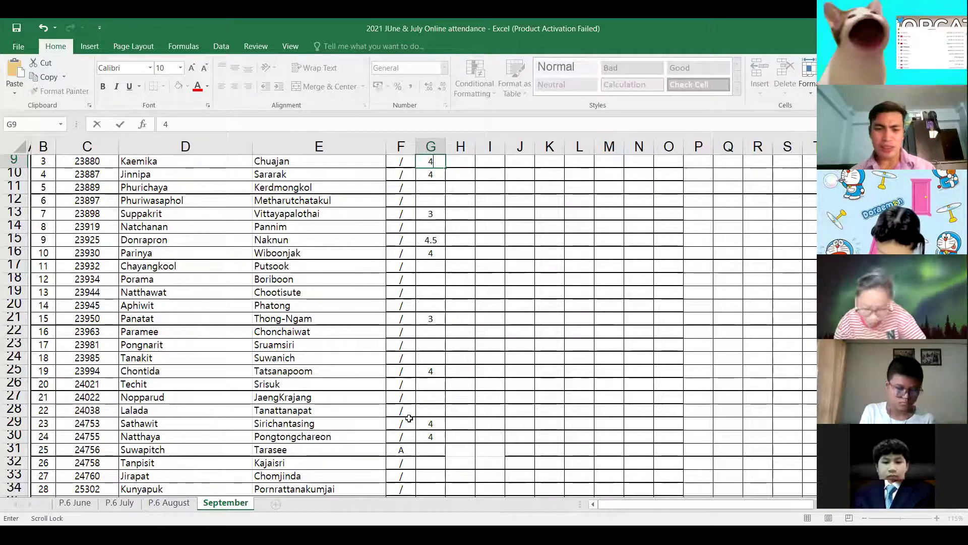
{"action": "left_click", "coordinate": [431, 476]}
Enter a score of 4 in cell G24 for student No. 18
{"action": "scroll", "coordinate": [430, 460], "scroll_direction": "down", "scroll_amount": 2}
{"action": "left_click", "coordinate": [432, 477]}
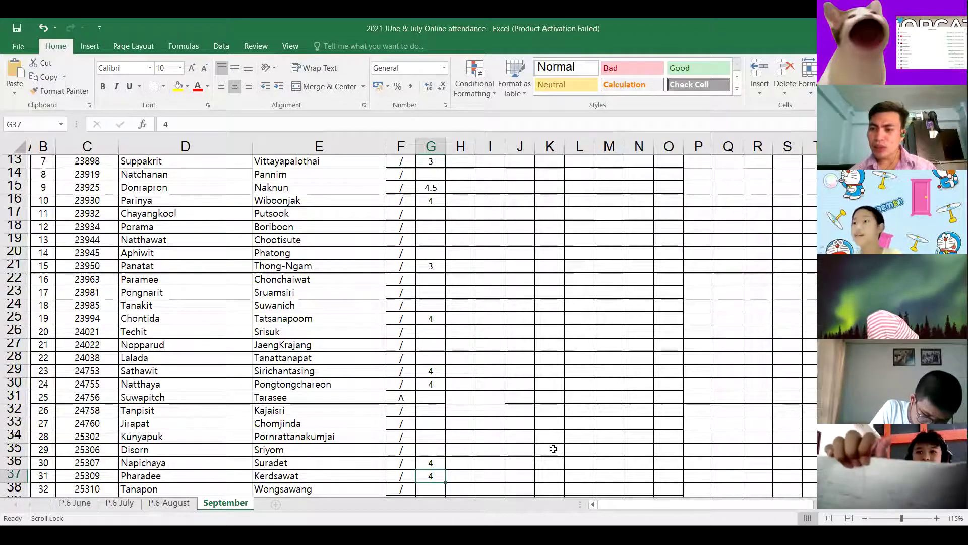
{"action": "left_click", "coordinate": [429, 307]}
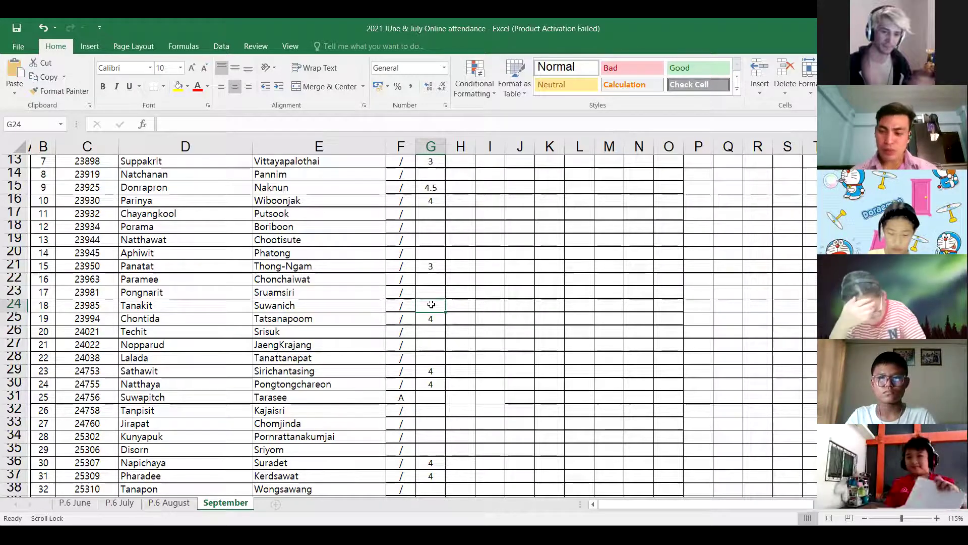
{"action": "type", "text": "4"}
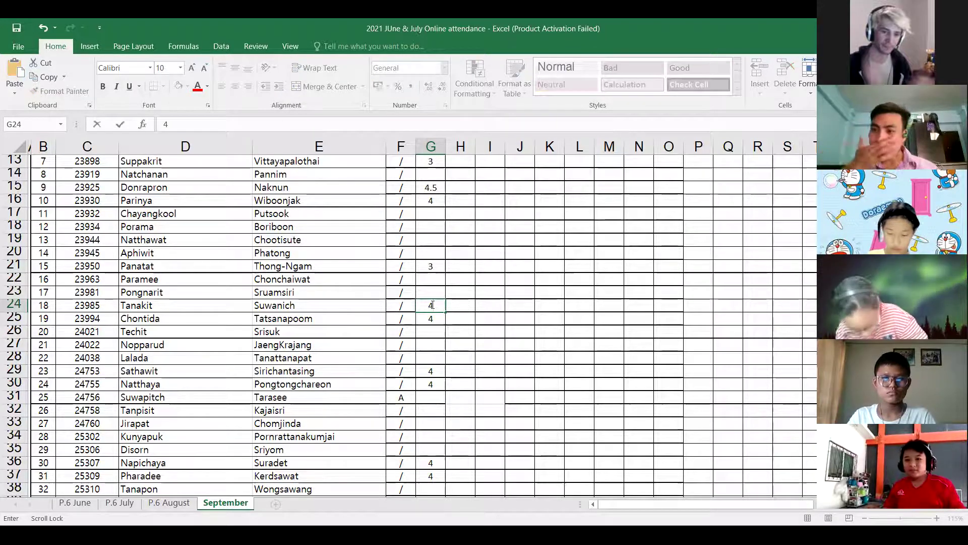
{"action": "left_click", "coordinate": [438, 288]}
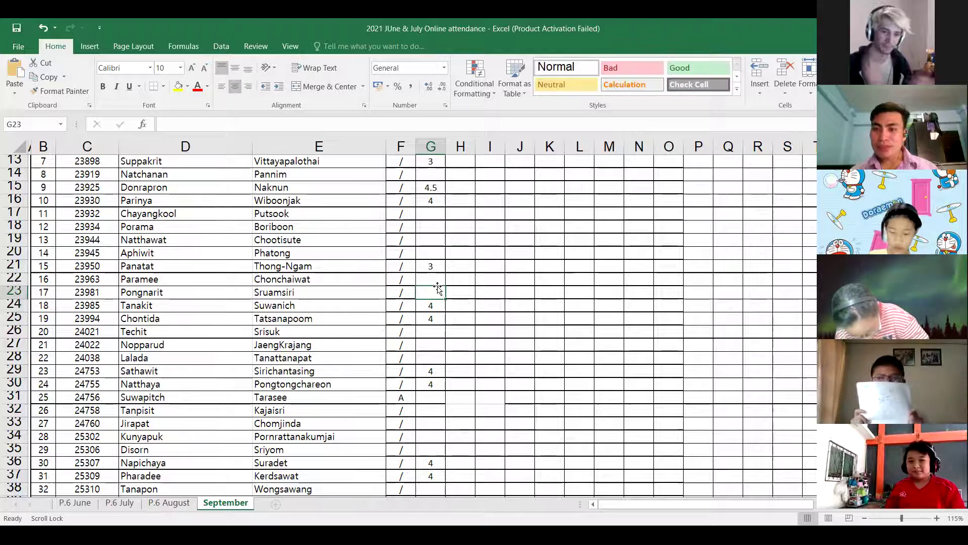
Enter a score of 4 in cell G39 for student No. 33
{"action": "scroll", "coordinate": [420, 342], "scroll_direction": "down", "scroll_amount": 2}
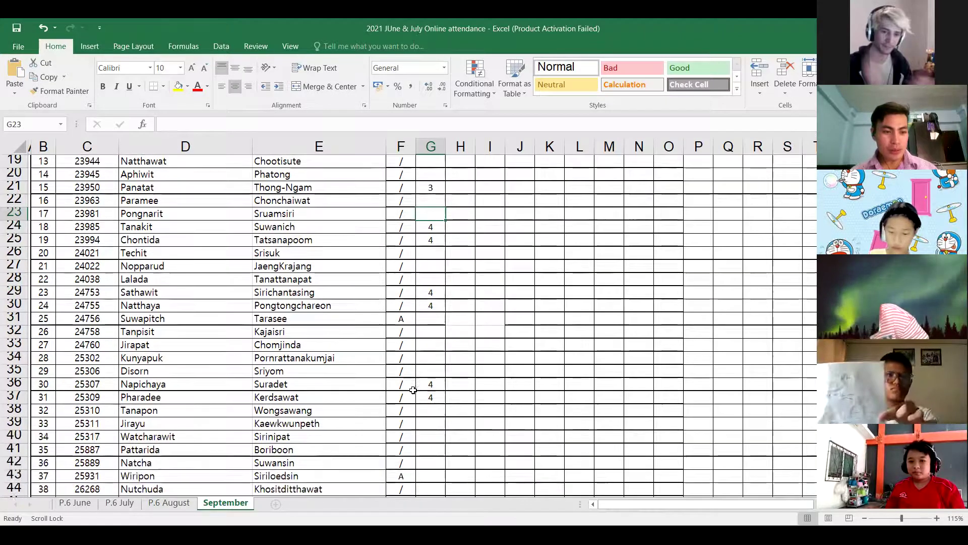
{"action": "left_click", "coordinate": [425, 426]}
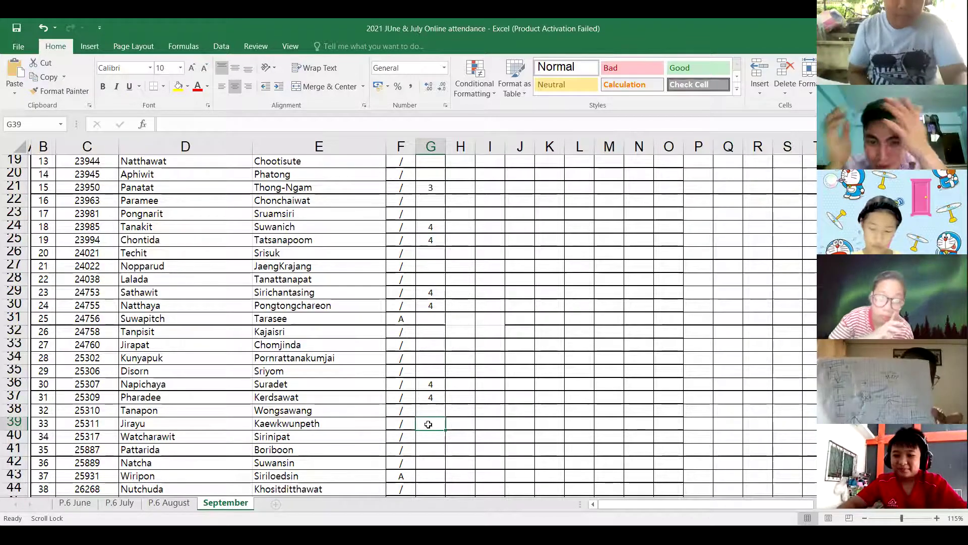
{"action": "type", "text": "4"}
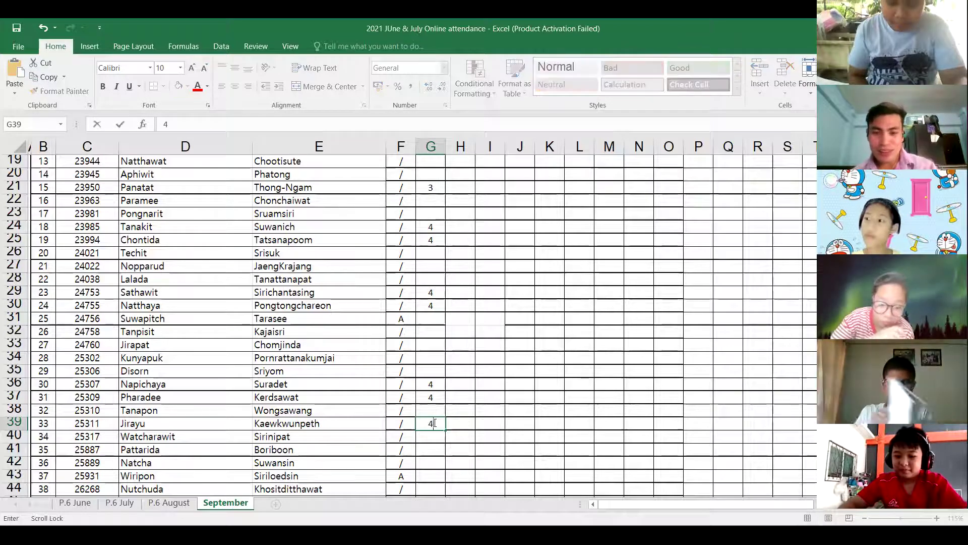
{"action": "left_click", "coordinate": [482, 409]}
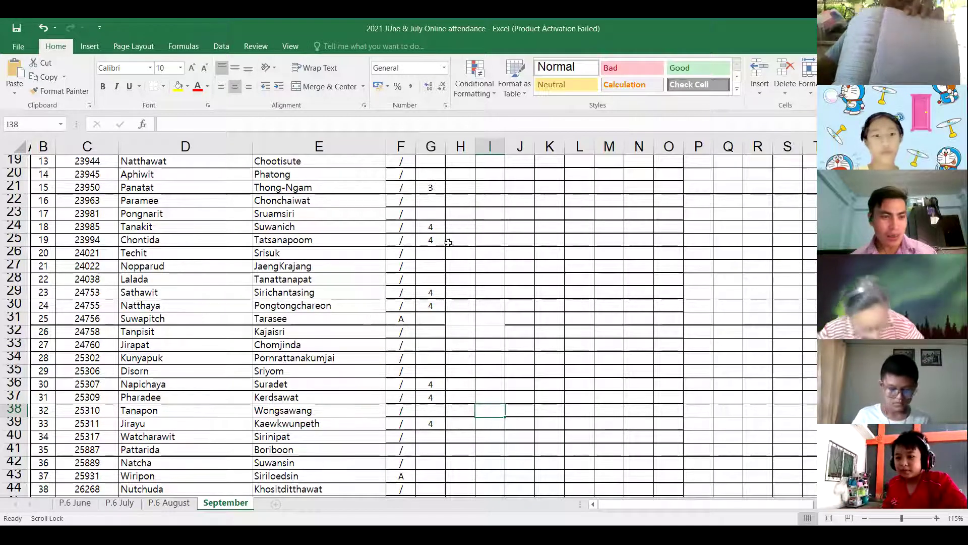
Enter a score of 4 in cell G19 for student No. 13 and switch to the PowerPoint slide show with the concept map task
{"action": "scroll", "coordinate": [449, 203], "scroll_direction": "up", "scroll_amount": 1}
{"action": "left_click", "coordinate": [431, 172]}
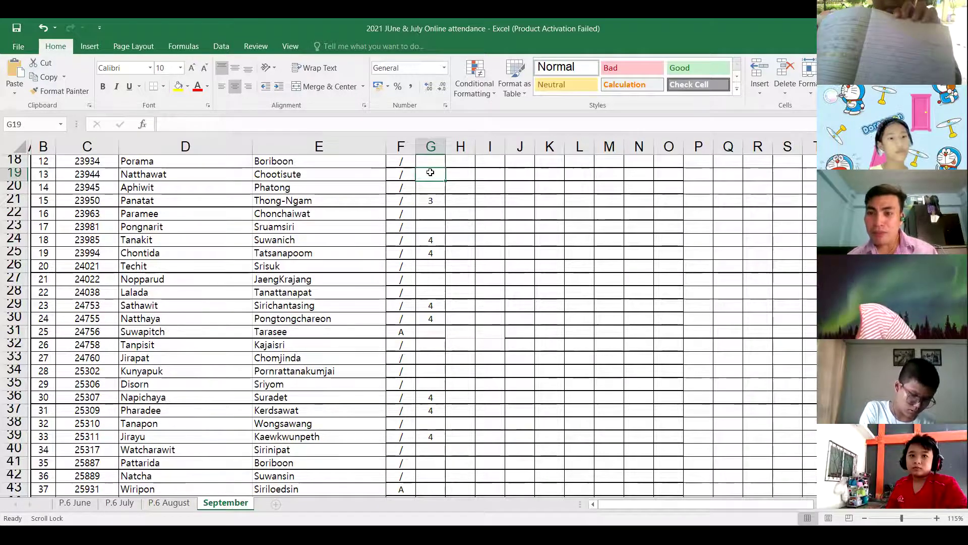
{"action": "type", "text": "4"}
{"action": "key", "text": "Return"}
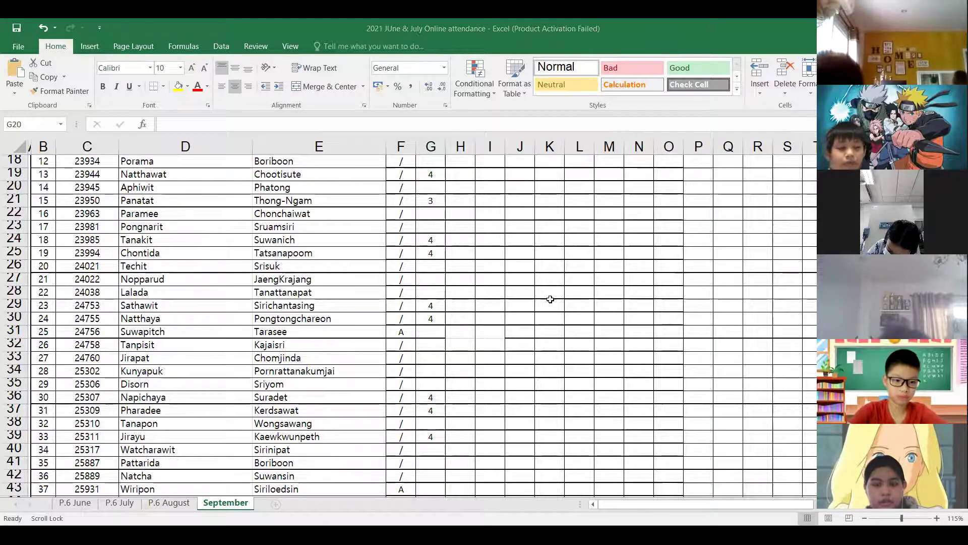
{"action": "key", "text": "alt+Tab"}
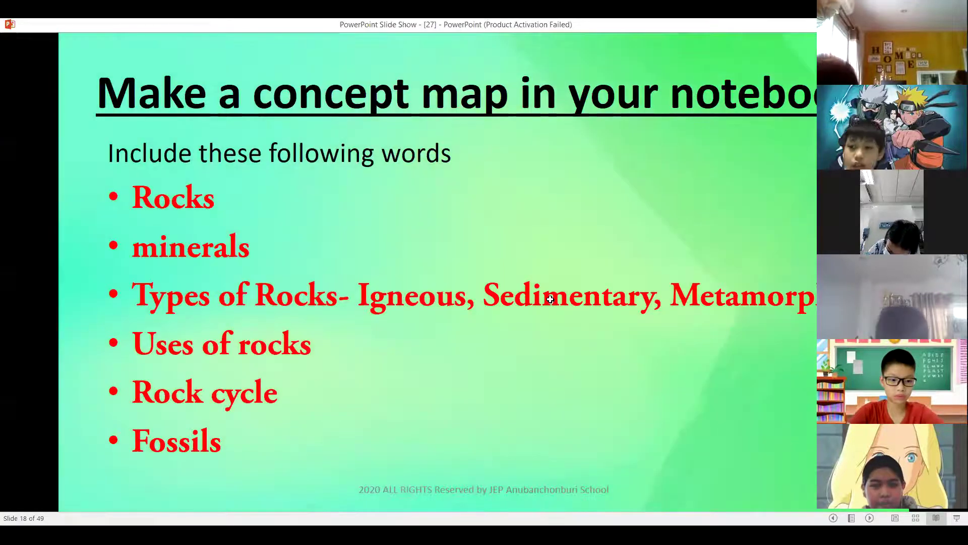